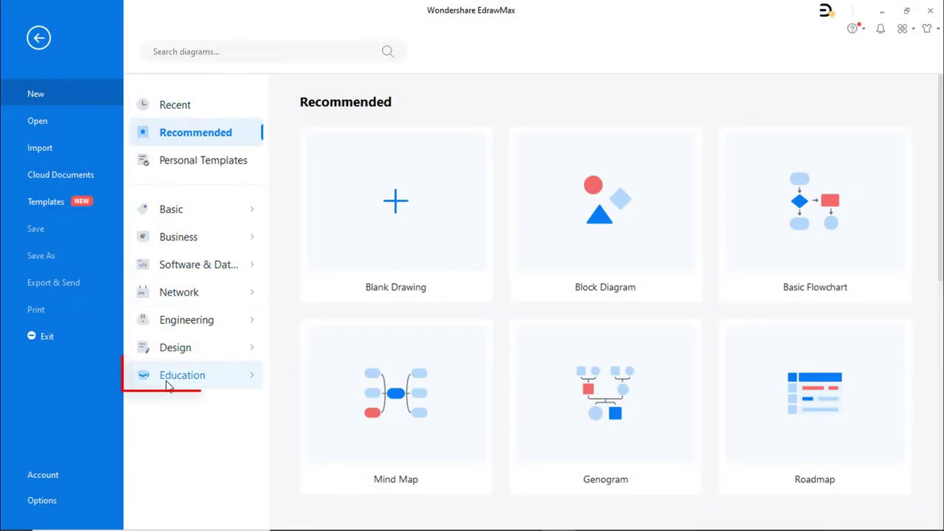
Create a new blank drawing from the Optics template under Education > Science and Education
{"action": "left_click", "coordinate": [168, 379]}
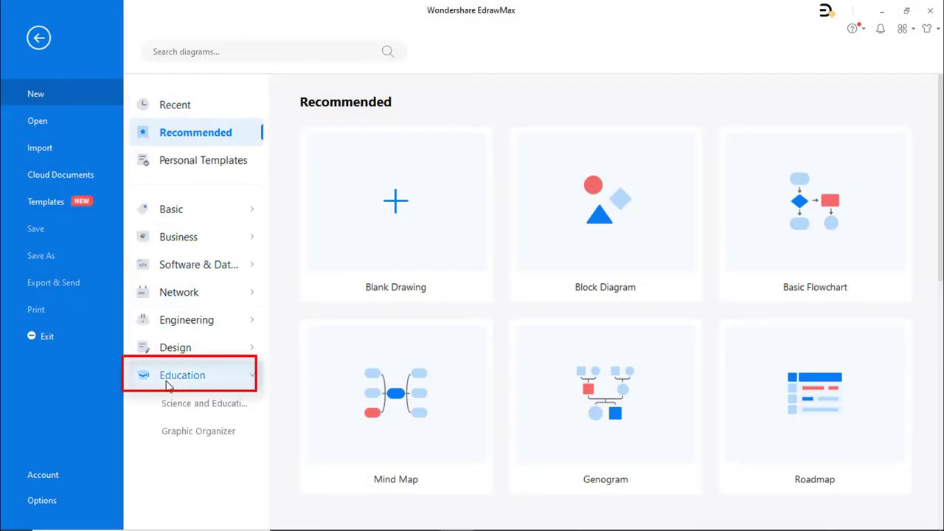
{"action": "left_click", "coordinate": [183, 406]}
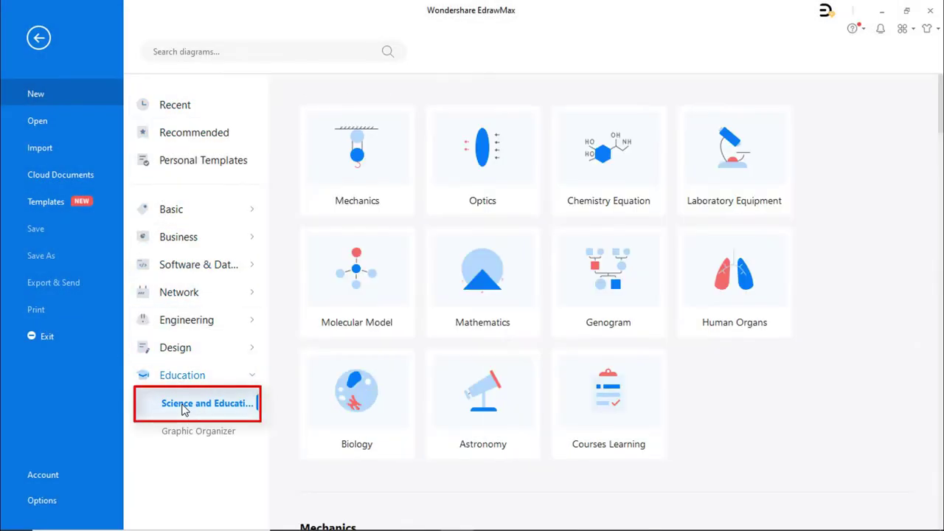
{"action": "left_click", "coordinate": [486, 171]}
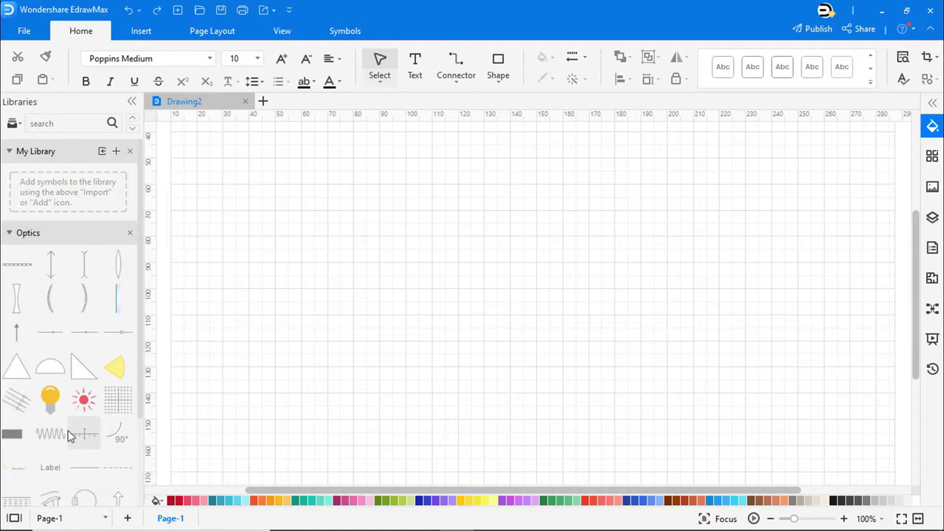
Place the optical axis with F and 2F marks, enlarged about threefold and moved up-right
{"action": "mouse_move", "coordinate": [84, 433]}
{"action": "left_mouse_down"}
{"action": "mouse_move", "coordinate": [292, 364]}
{"action": "mouse_move", "coordinate": [351, 300]}
{"action": "left_mouse_up"}
{"action": "left_click_drag", "start_coordinate": [424, 328], "coordinate": [716, 399]}
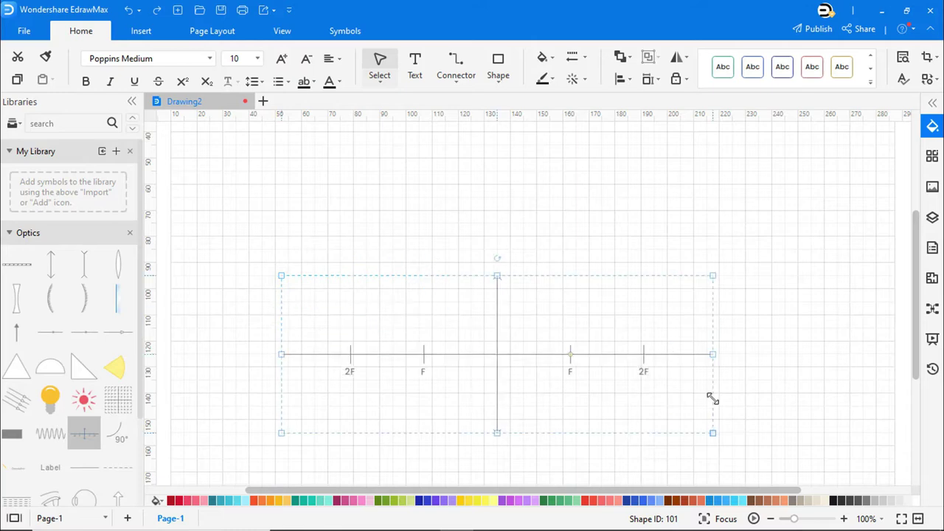
{"action": "left_click", "coordinate": [715, 399]}
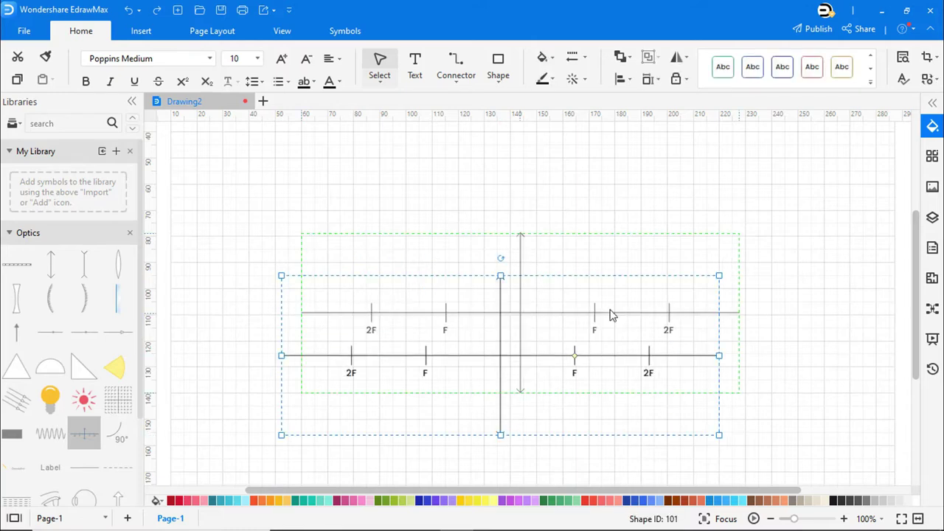
{"action": "left_click_drag", "start_coordinate": [590, 359], "coordinate": [610, 312]}
Toggle the axis lens line ends to concave and back to convex
{"action": "left_click", "coordinate": [746, 215]}
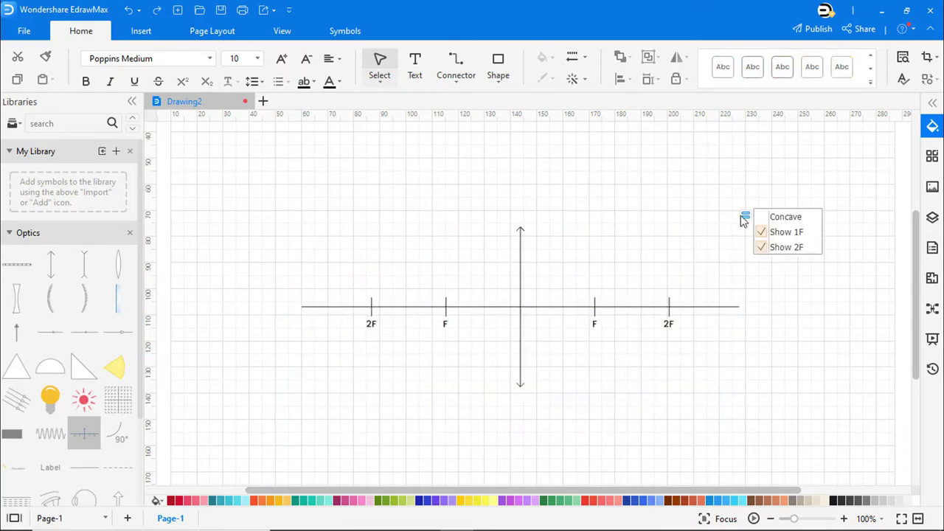
{"action": "left_click", "coordinate": [779, 217]}
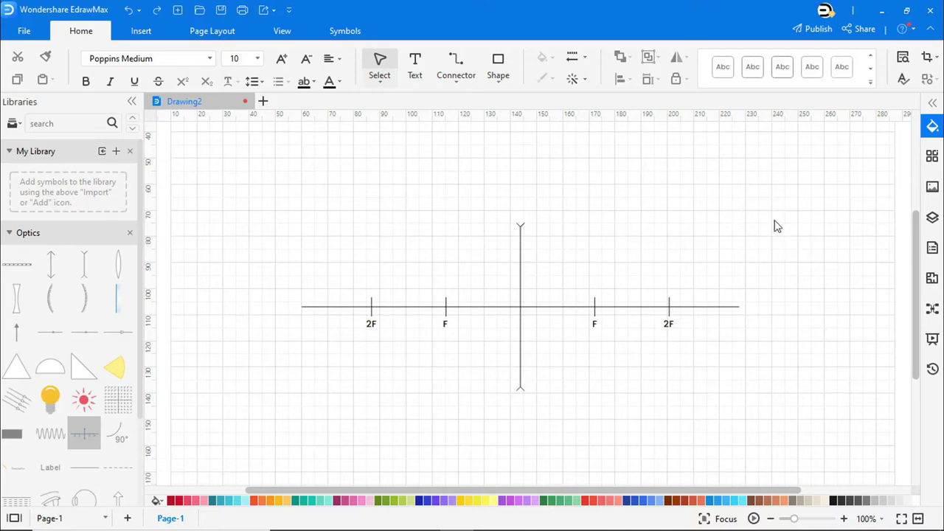
{"action": "left_click", "coordinate": [746, 214]}
Delete the vertical lens line and put a convex lens at the axis centre, nudged up and widened
{"action": "left_click", "coordinate": [525, 241]}
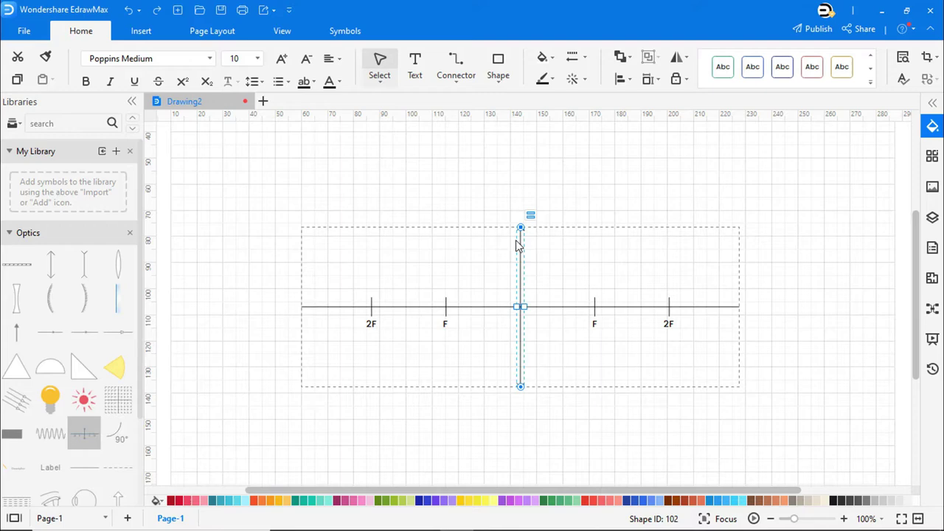
{"action": "key", "text": "Delete"}
{"action": "mouse_move", "coordinate": [126, 264]}
{"action": "left_mouse_down"}
{"action": "mouse_move", "coordinate": [520, 273]}
{"action": "mouse_move", "coordinate": [518, 379]}
{"action": "left_mouse_up"}
{"action": "key", "text": "Up"}
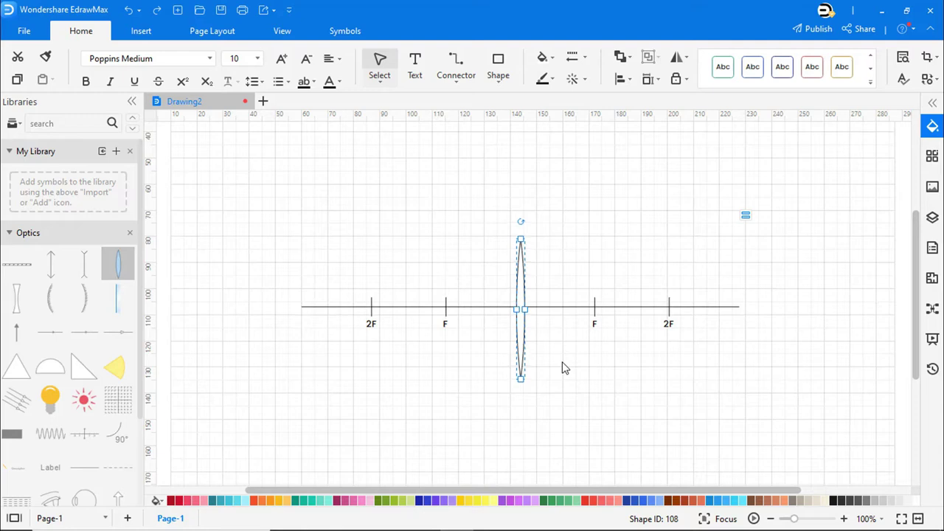
{"action": "key", "text": "Up"}
{"action": "key", "text": "Up"}
{"action": "key", "text": "Up"}
{"action": "key", "text": "Up"}
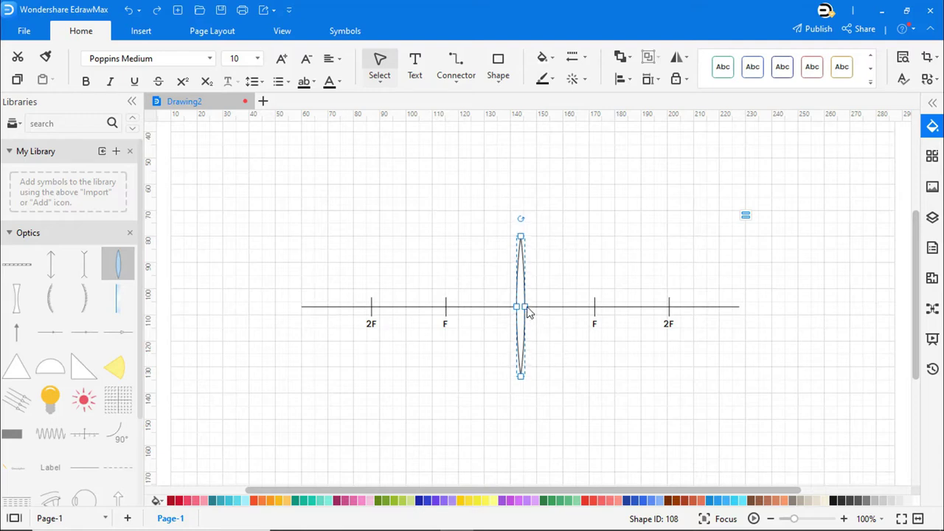
{"action": "left_click_drag", "start_coordinate": [525, 306], "coordinate": [536, 306]}
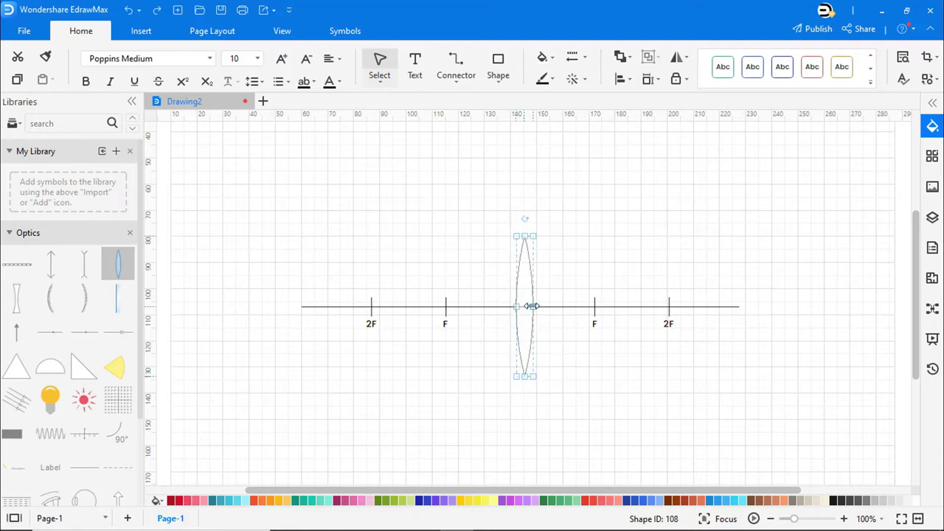
{"action": "left_click", "coordinate": [579, 370]}
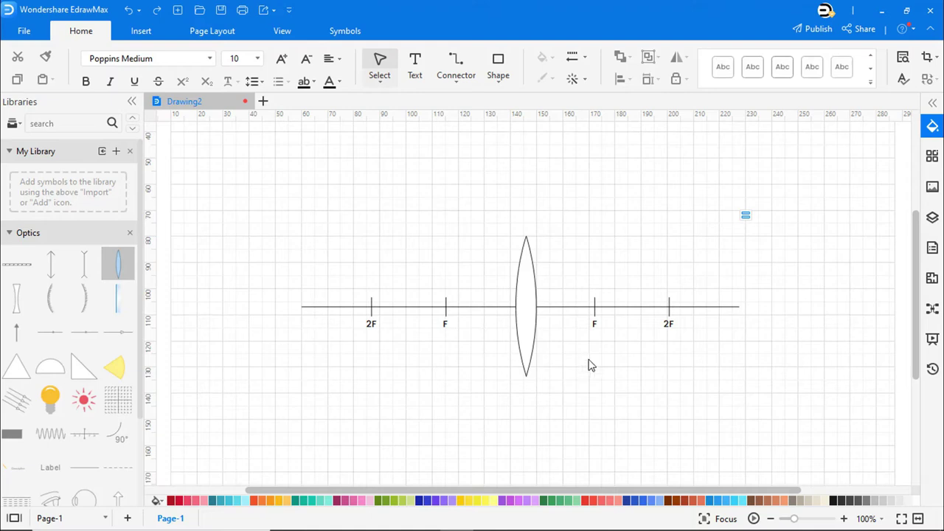
{"action": "left_click", "coordinate": [531, 344]}
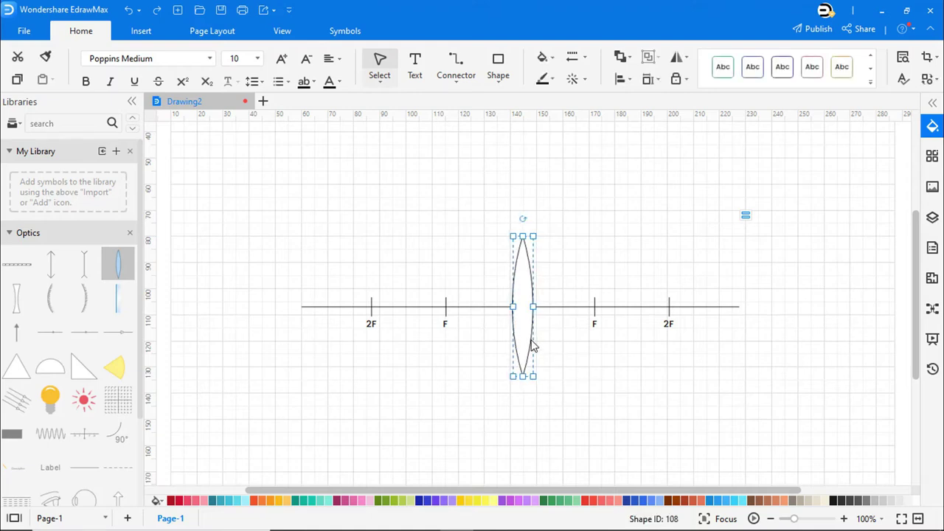
{"action": "left_click", "coordinate": [583, 348]}
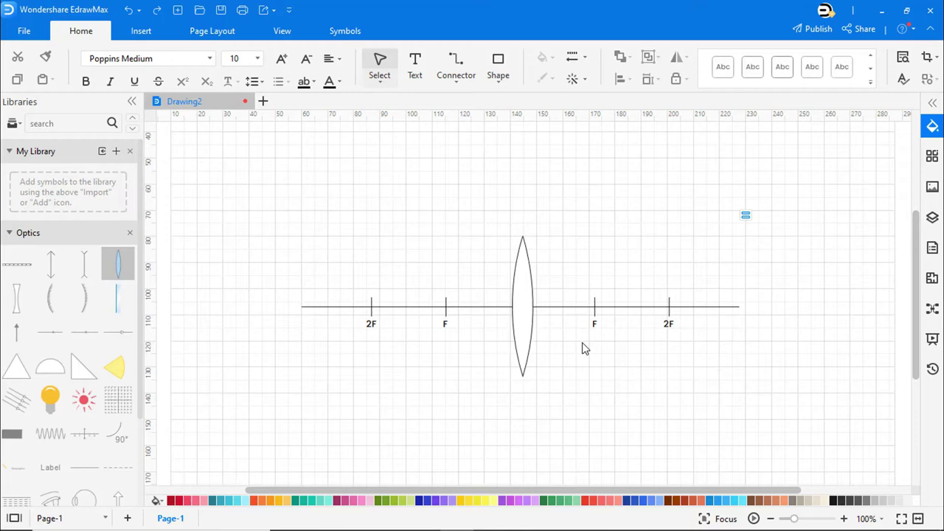
Draw a straight vertical line down the lens centre with dash type 01
{"action": "left_click", "coordinate": [456, 80]}
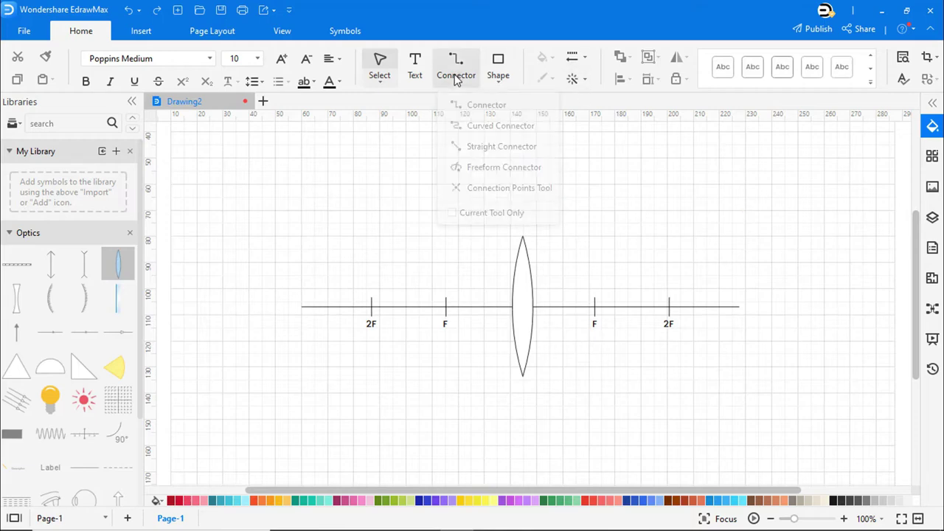
{"action": "left_click", "coordinate": [472, 143]}
{"action": "left_click_drag", "start_coordinate": [523, 238], "coordinate": [523, 373]}
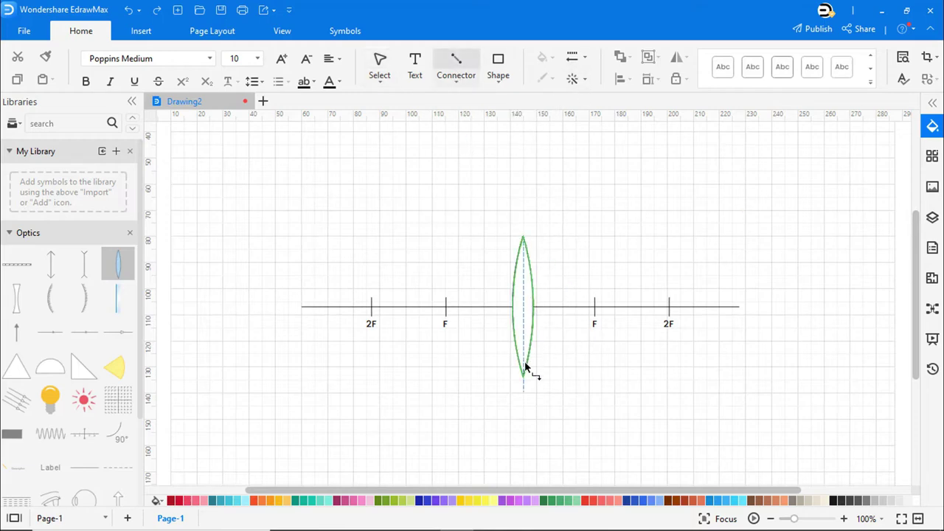
{"action": "left_click", "coordinate": [582, 59]}
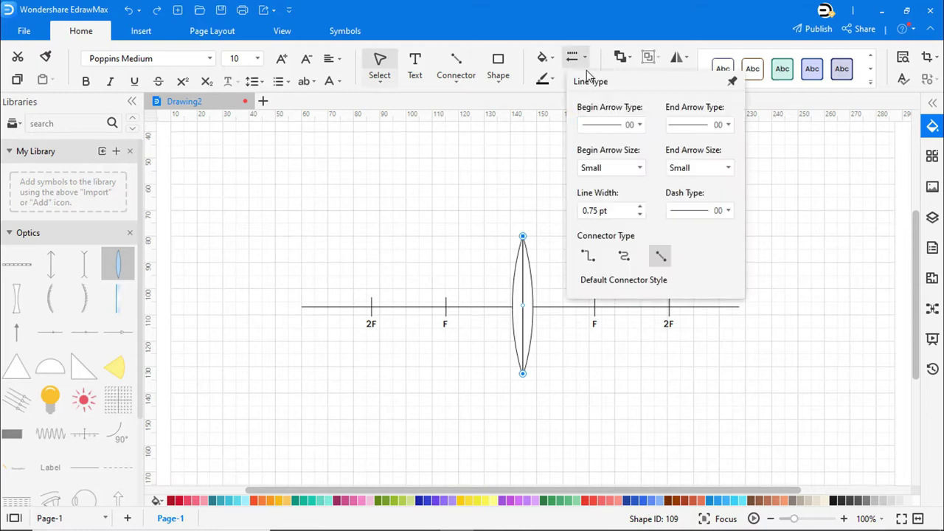
{"action": "left_click", "coordinate": [706, 211]}
{"action": "left_click", "coordinate": [704, 261]}
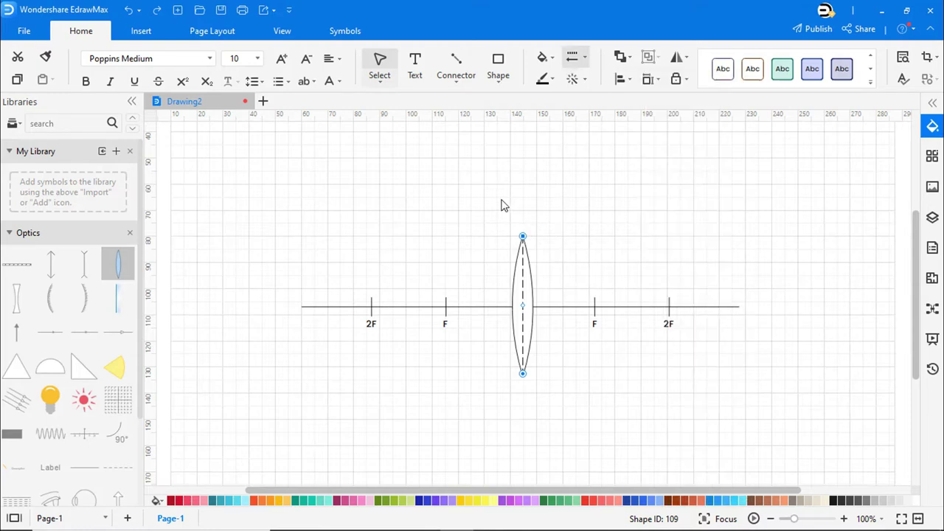
{"action": "left_click", "coordinate": [502, 204]}
Place the Optics library candle on the axis just left of the left 2F mark
{"action": "scroll", "coordinate": [51, 347], "scroll_direction": "down", "scroll_amount": 2}
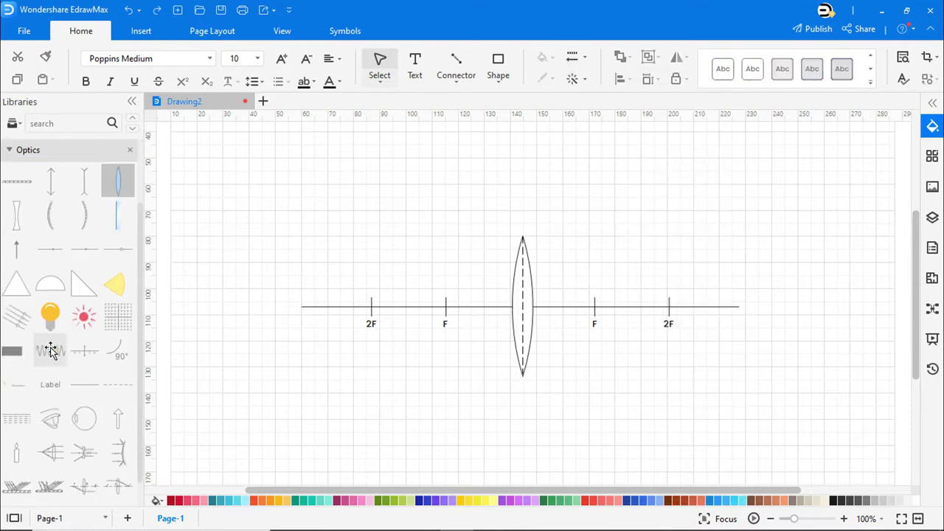
{"action": "mouse_move", "coordinate": [16, 451]}
{"action": "left_mouse_down"}
{"action": "mouse_move", "coordinate": [341, 293]}
{"action": "mouse_move", "coordinate": [338, 253]}
{"action": "left_mouse_up"}
{"action": "left_click", "coordinate": [371, 277]}
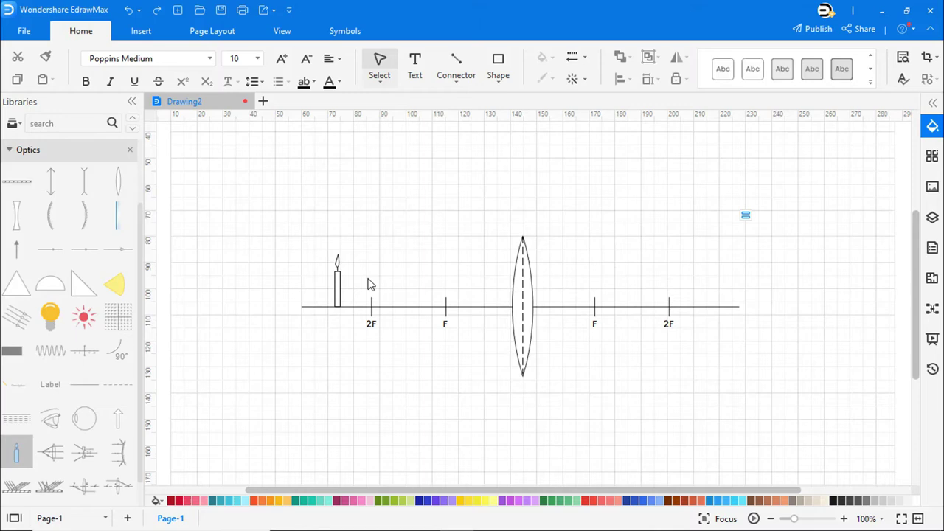
Draw a horizontal ray with an end arrowhead from the candle tip to the lens
{"action": "left_click", "coordinate": [455, 81]}
{"action": "left_click", "coordinate": [469, 144]}
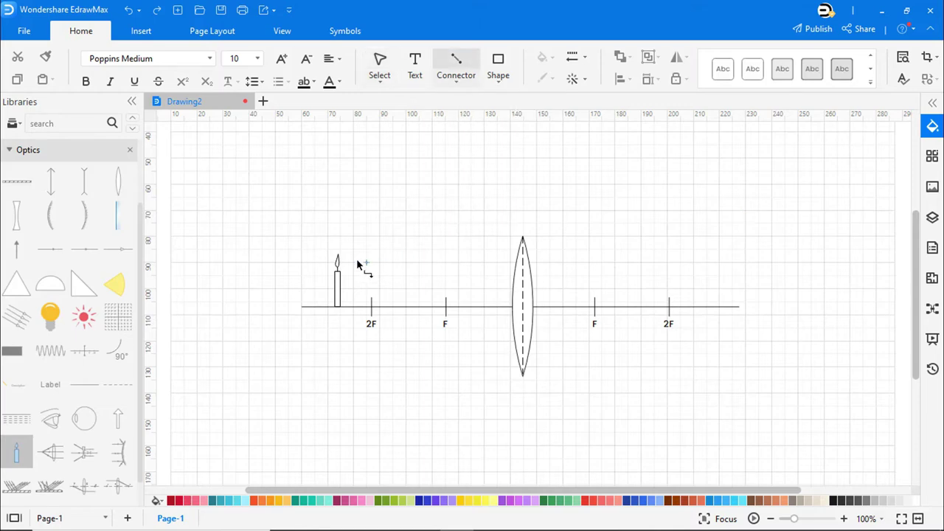
{"action": "left_click_drag", "start_coordinate": [338, 258], "coordinate": [522, 256]}
{"action": "left_click", "coordinate": [573, 57]}
{"action": "left_click", "coordinate": [688, 126]}
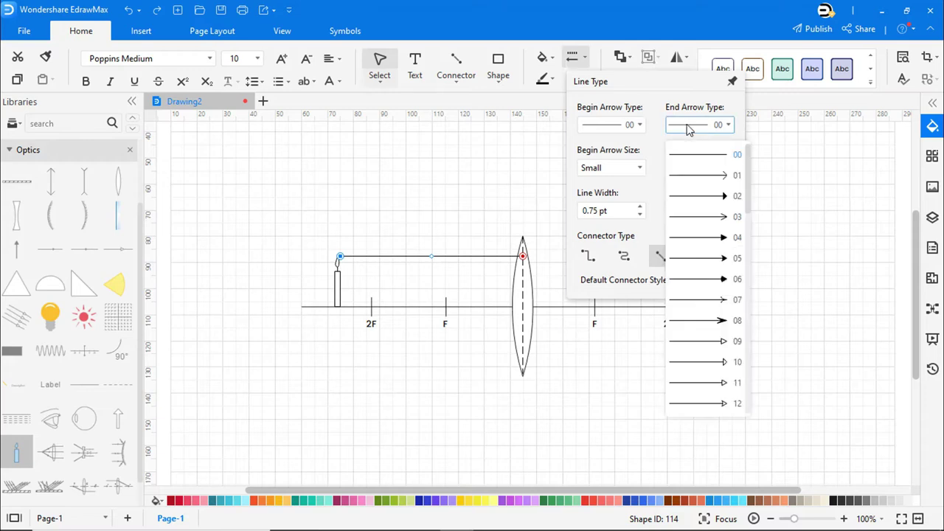
{"action": "left_click", "coordinate": [704, 195]}
{"action": "left_click", "coordinate": [519, 178]}
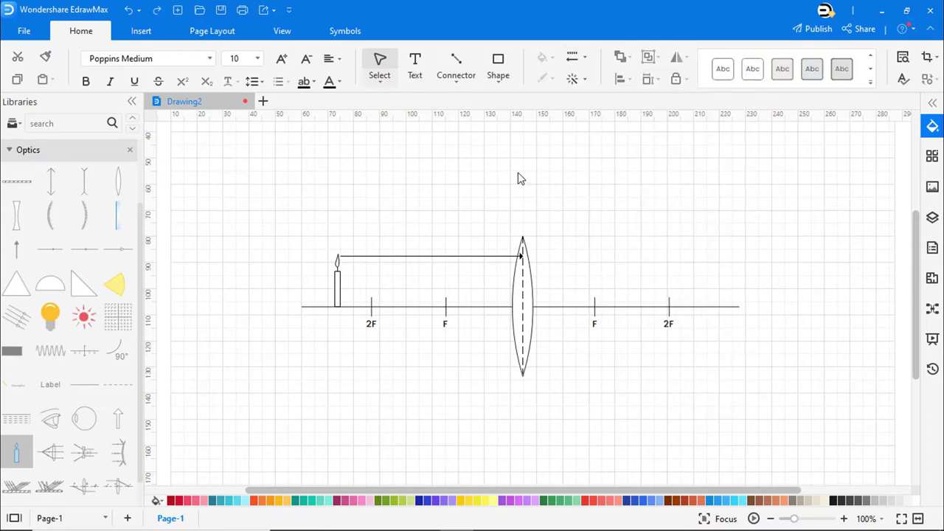
Draw an arrowed ray from the candle tip to the lens centre
{"action": "left_click", "coordinate": [456, 80]}
{"action": "left_click", "coordinate": [475, 146]}
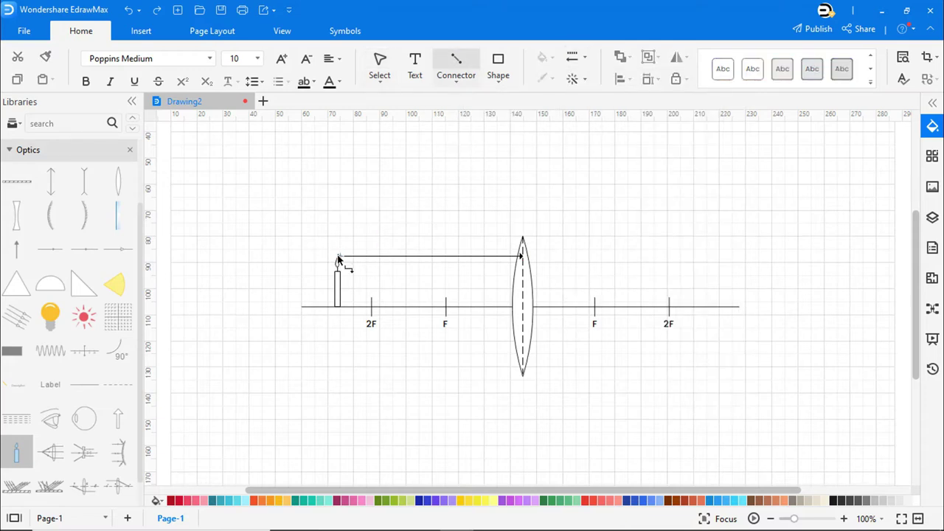
{"action": "left_click_drag", "start_coordinate": [382, 273], "coordinate": [522, 307]}
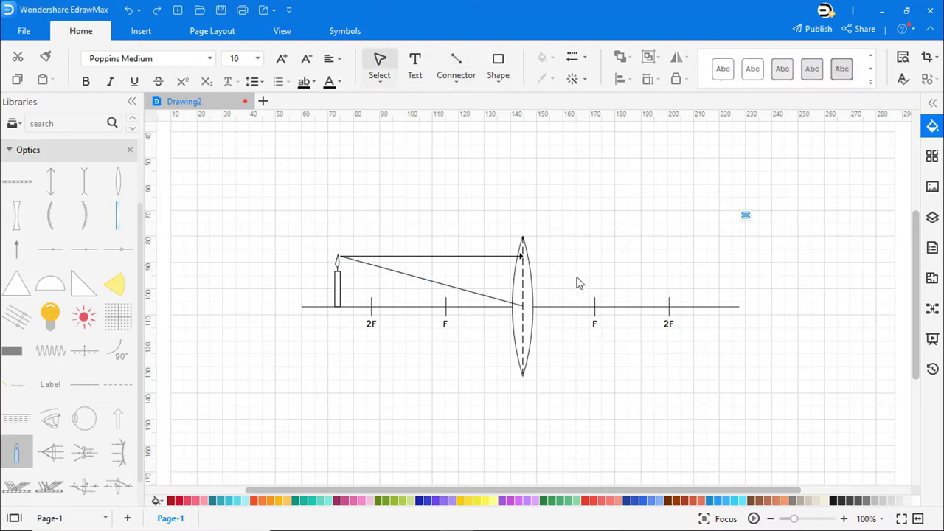
{"action": "left_click", "coordinate": [459, 288]}
{"action": "left_click", "coordinate": [573, 57]}
{"action": "left_click", "coordinate": [699, 125]}
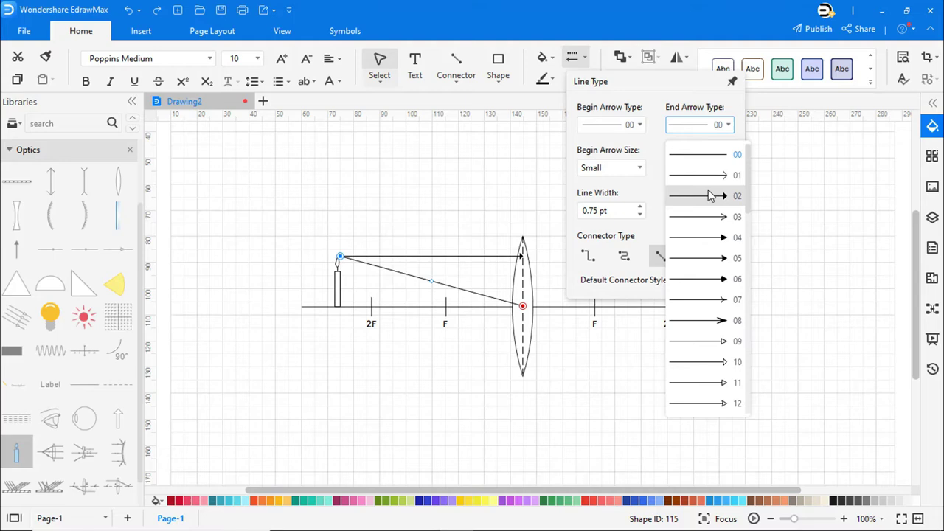
{"action": "left_click", "coordinate": [708, 195]}
{"action": "left_click", "coordinate": [523, 192]}
Draw an arrowed ray from the candle tip down to the lower part of the lens
{"action": "left_click", "coordinate": [456, 82]}
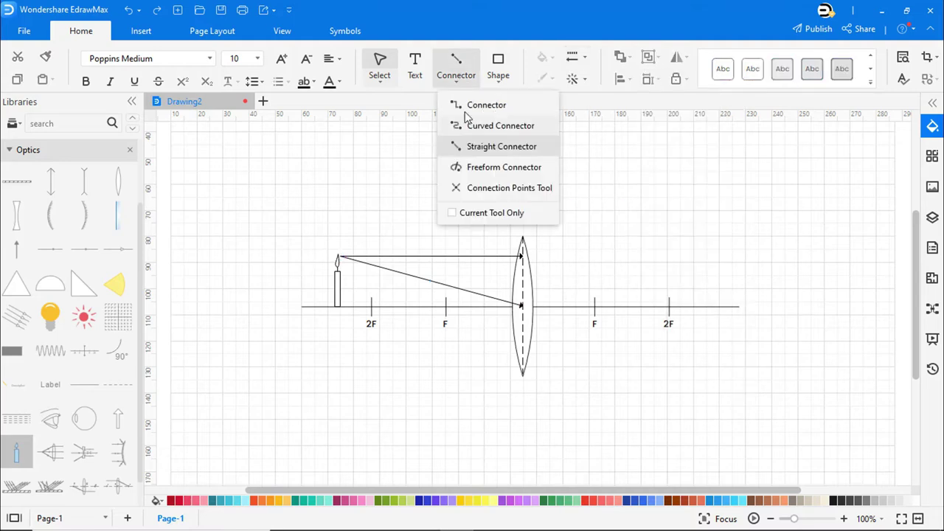
{"action": "left_click", "coordinate": [472, 145]}
{"action": "left_click_drag", "start_coordinate": [340, 258], "coordinate": [521, 345]}
{"action": "left_click", "coordinate": [562, 363]}
{"action": "left_click", "coordinate": [507, 336]}
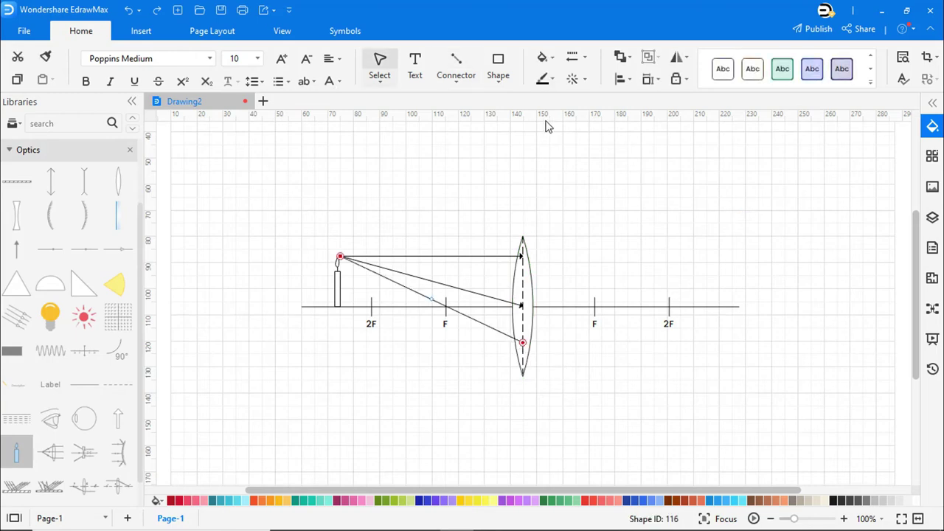
{"action": "left_click", "coordinate": [579, 65]}
{"action": "left_click", "coordinate": [702, 125]}
{"action": "left_click", "coordinate": [701, 197]}
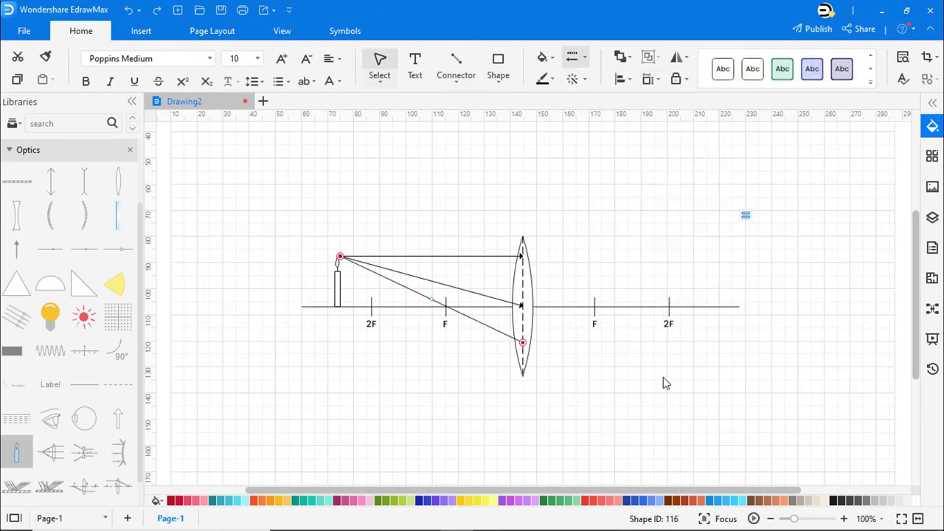
{"action": "left_click", "coordinate": [663, 382]}
{"action": "left_click", "coordinate": [455, 81]}
Draw refracted rays through the right F and horizontally right from the lower lens
{"action": "left_click", "coordinate": [476, 143]}
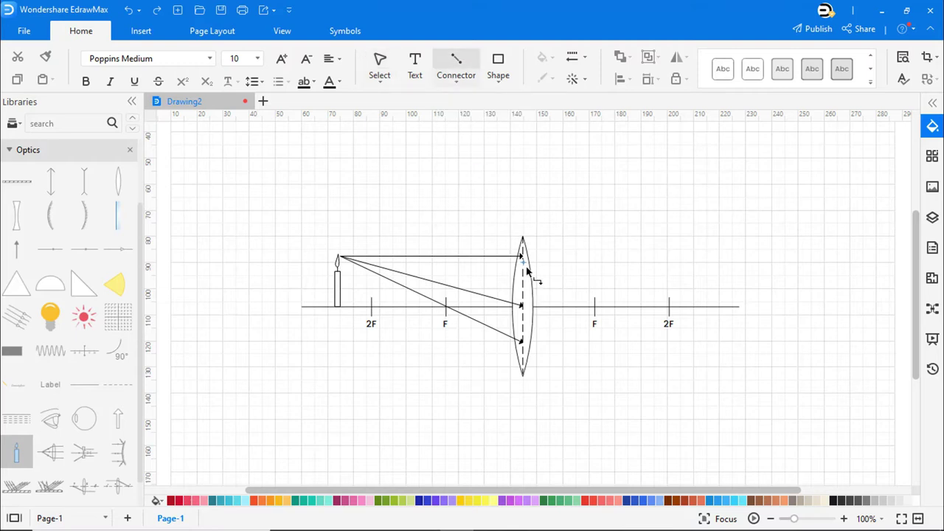
{"action": "left_click_drag", "start_coordinate": [527, 261], "coordinate": [679, 367]}
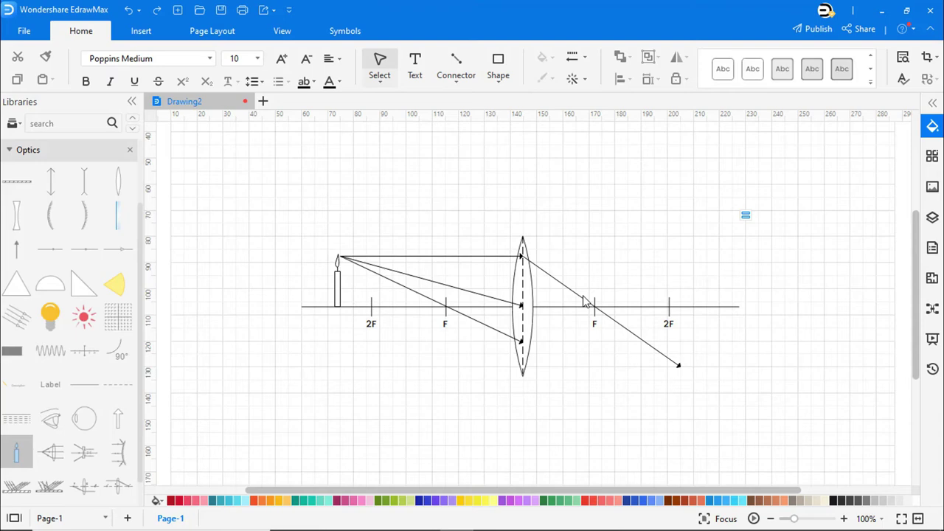
{"action": "left_click", "coordinate": [456, 81]}
{"action": "left_click", "coordinate": [474, 146]}
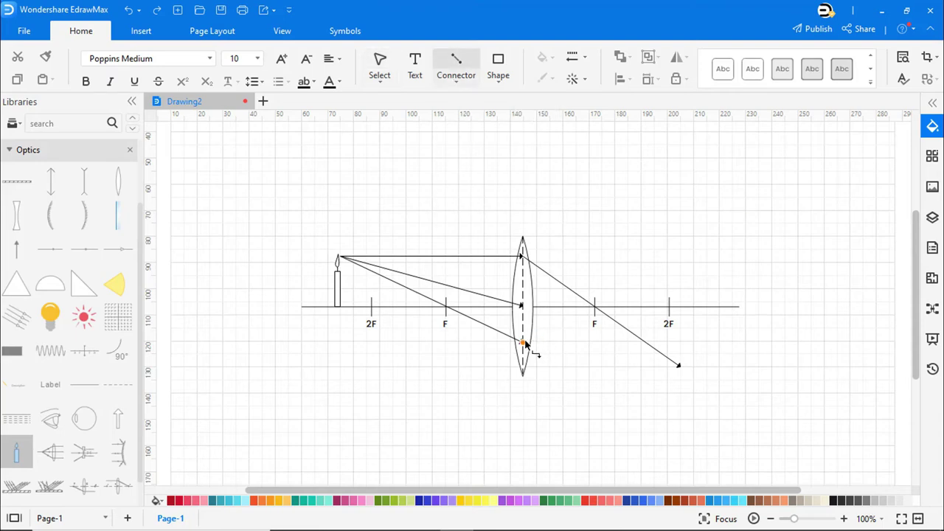
{"action": "left_click_drag", "start_coordinate": [522, 342], "coordinate": [690, 342]}
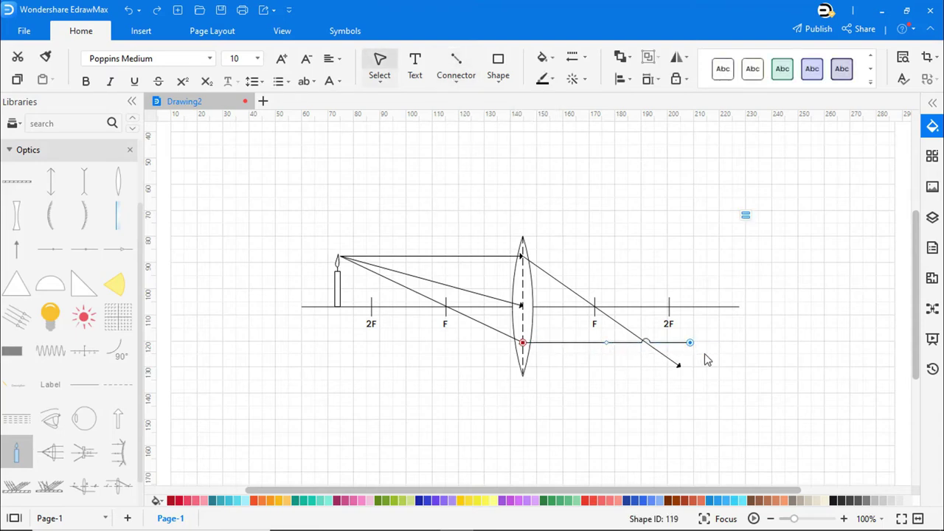
Set the page's line jump style to None so crossing rays show no hops
{"action": "left_click", "coordinate": [210, 33]}
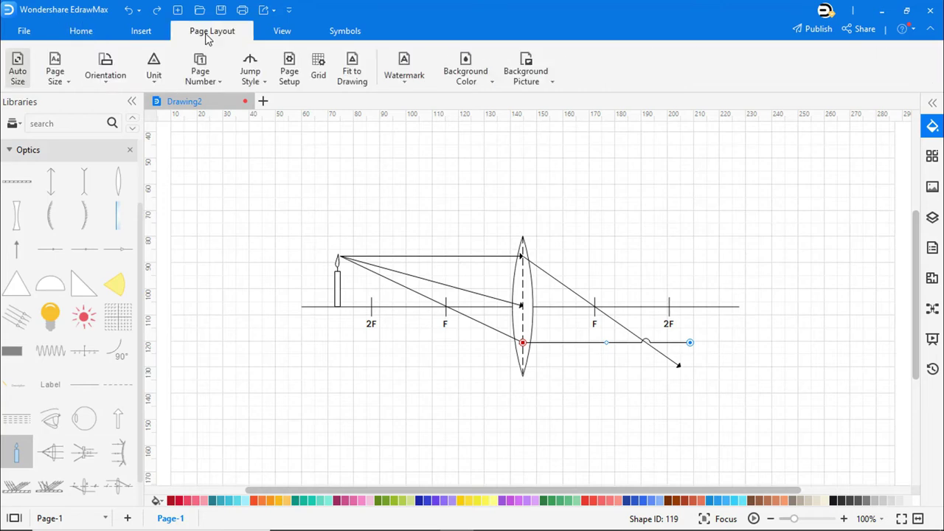
{"action": "left_click", "coordinate": [249, 81]}
{"action": "left_click", "coordinate": [263, 104]}
{"action": "left_click", "coordinate": [83, 31]}
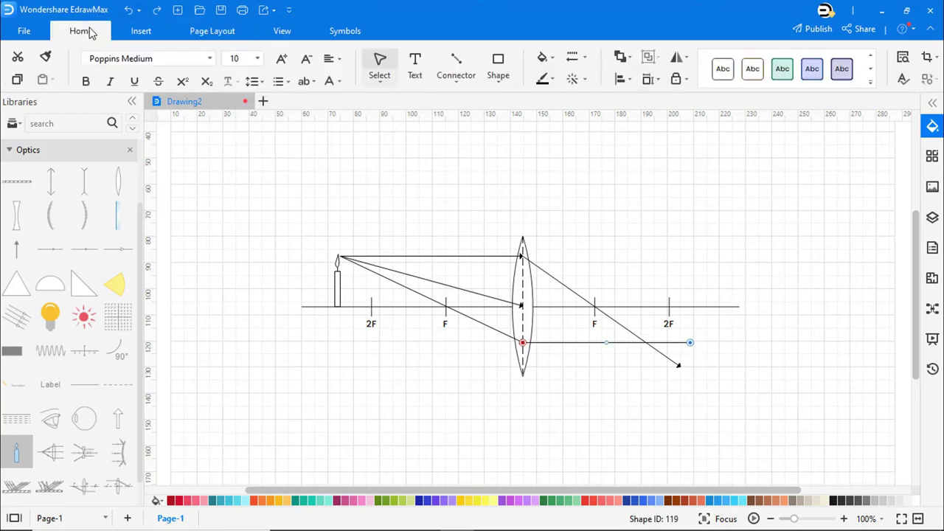
Add an end arrowhead to the horizontal refracted ray
{"action": "left_click", "coordinate": [573, 59]}
{"action": "left_click", "coordinate": [708, 122]}
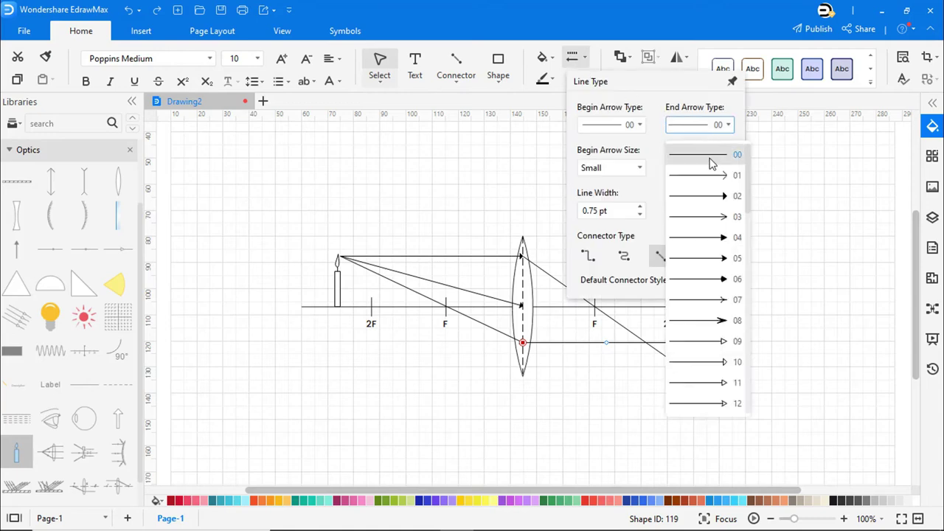
{"action": "left_click", "coordinate": [716, 196]}
{"action": "left_click", "coordinate": [796, 279]}
Draw an arrowed ray continuing straight through the lens centre beyond the lens
{"action": "left_click", "coordinate": [456, 81]}
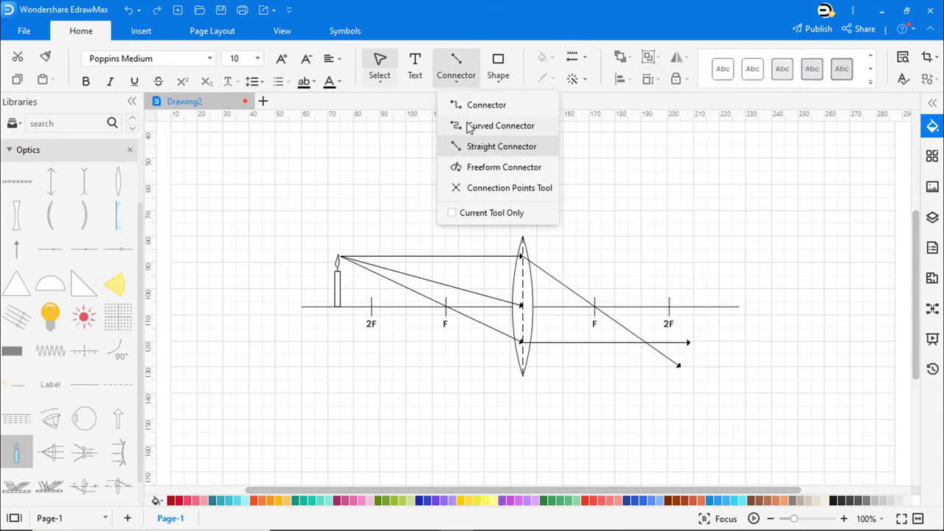
{"action": "left_click", "coordinate": [487, 143]}
{"action": "left_click_drag", "start_coordinate": [523, 306], "coordinate": [706, 360]}
{"action": "left_click", "coordinate": [574, 58]}
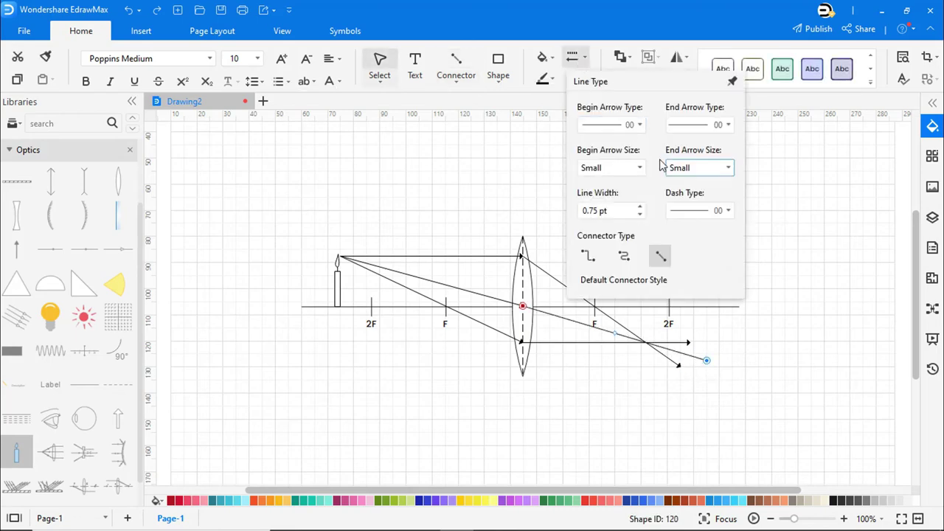
{"action": "left_click", "coordinate": [697, 125]}
{"action": "left_click", "coordinate": [697, 194]}
{"action": "left_click", "coordinate": [786, 388]}
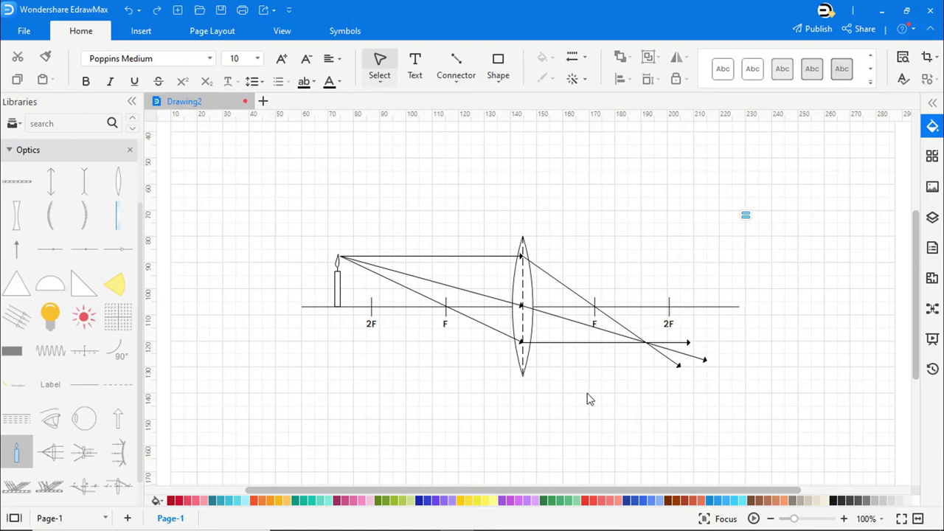
Add a second candle, rotate it 180° and move it to where the refracted rays cross
{"action": "left_click_drag", "start_coordinate": [10, 446], "coordinate": [586, 421]}
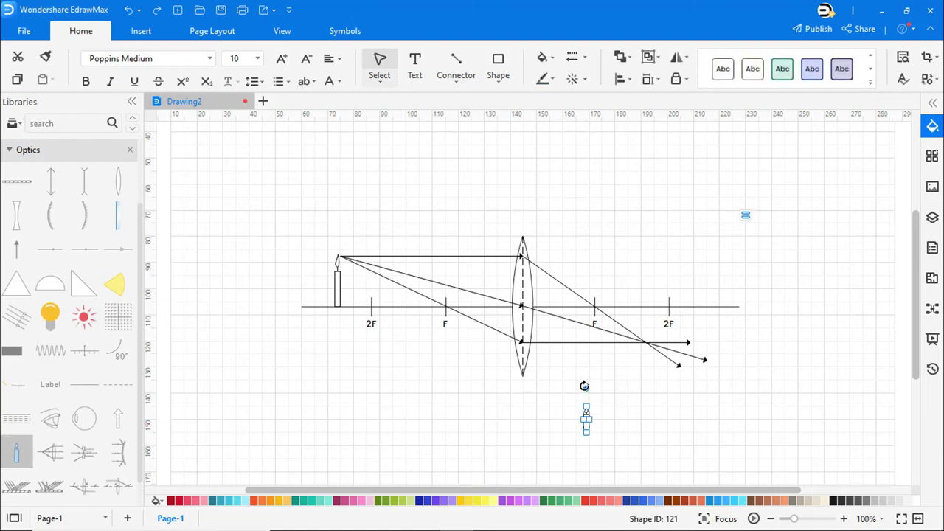
{"action": "mouse_move", "coordinate": [584, 385]}
{"action": "left_mouse_down"}
{"action": "mouse_move", "coordinate": [587, 447]}
{"action": "mouse_move", "coordinate": [648, 322]}
{"action": "left_mouse_up"}
{"action": "left_click", "coordinate": [662, 277]}
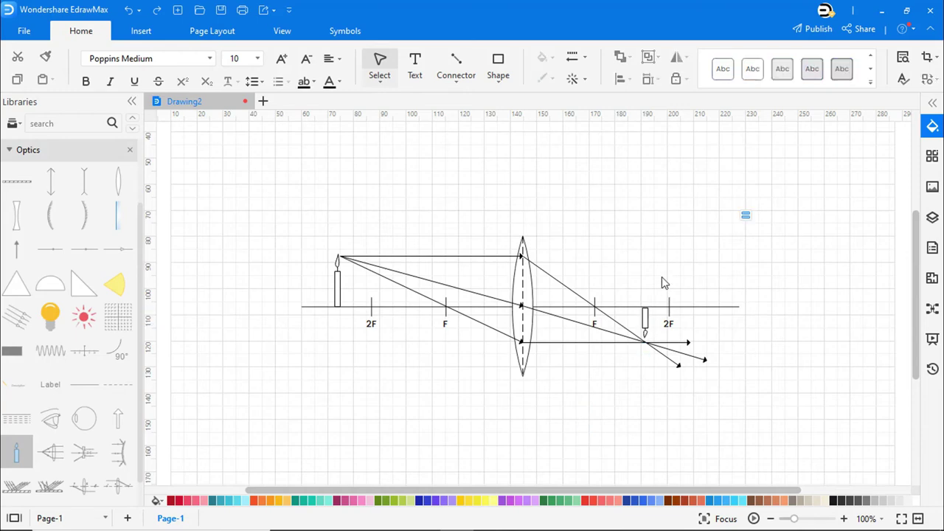
{"action": "left_click", "coordinate": [648, 329]}
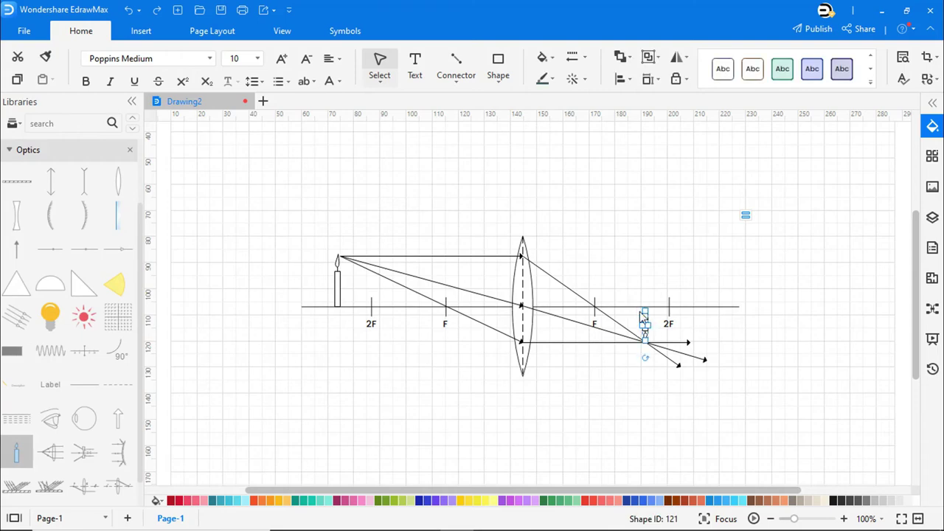
{"action": "left_click", "coordinate": [656, 303]}
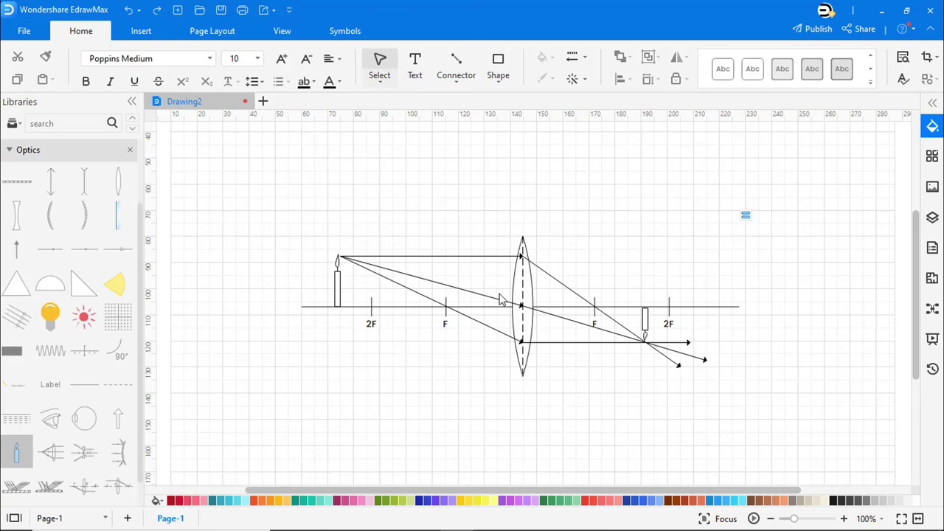
Colour the lens light blue and the original and inverted candles orange from the colour bar
{"action": "left_click", "coordinate": [519, 327]}
{"action": "left_click", "coordinate": [246, 501]}
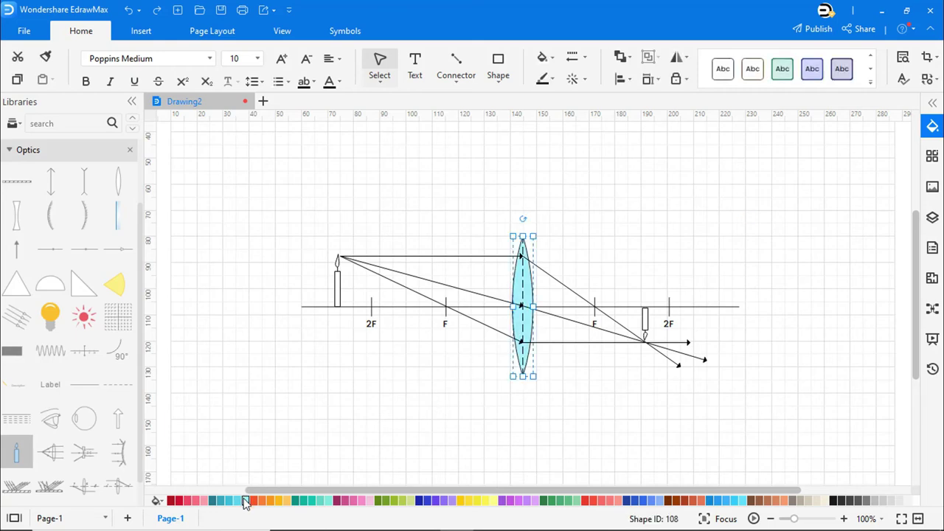
{"action": "left_click", "coordinate": [340, 299]}
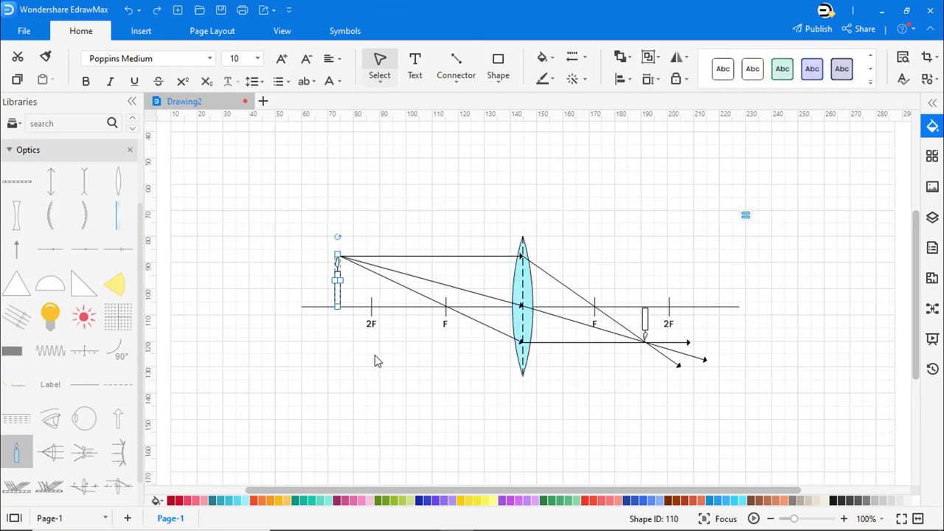
{"action": "left_click", "coordinate": [647, 332], "text": "shift"}
{"action": "left_click", "coordinate": [277, 501]}
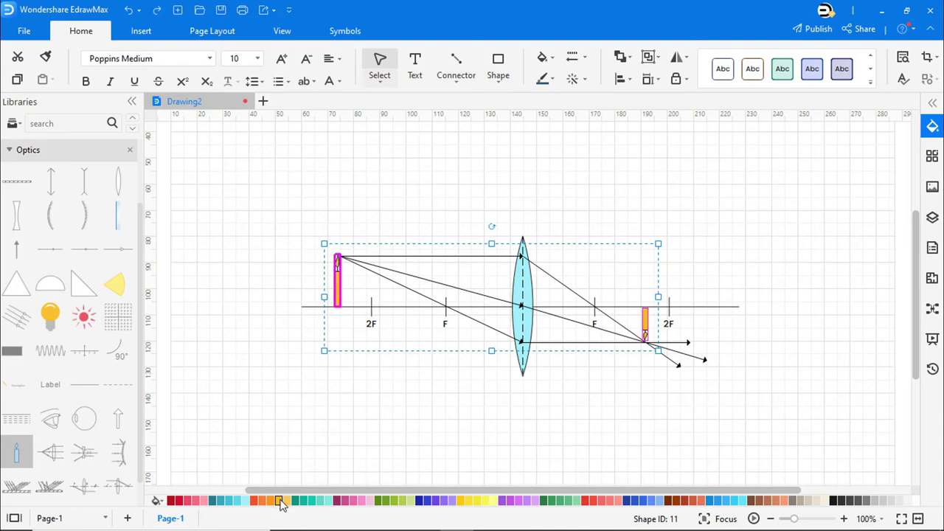
Fit the view to the whole drawing
{"action": "left_click", "coordinate": [394, 446]}
{"action": "right_click", "coordinate": [728, 238]}
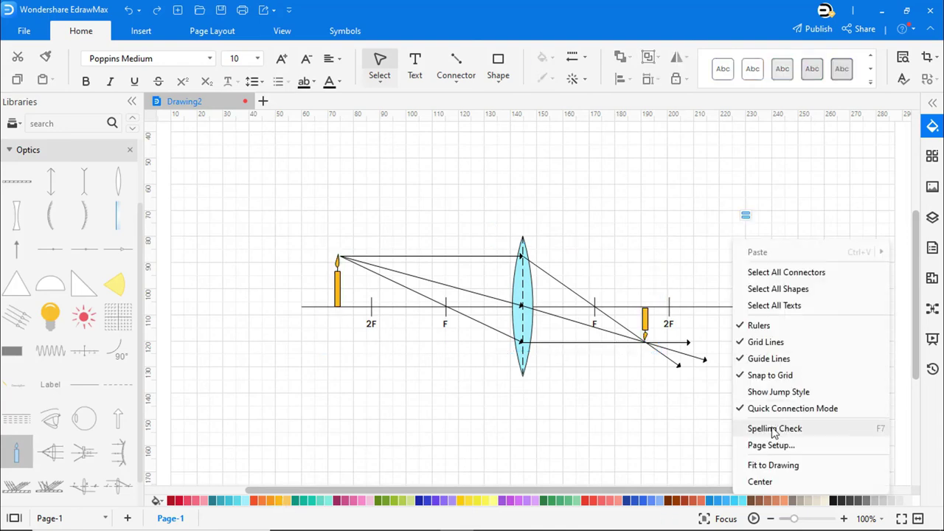
{"action": "left_click", "coordinate": [771, 462]}
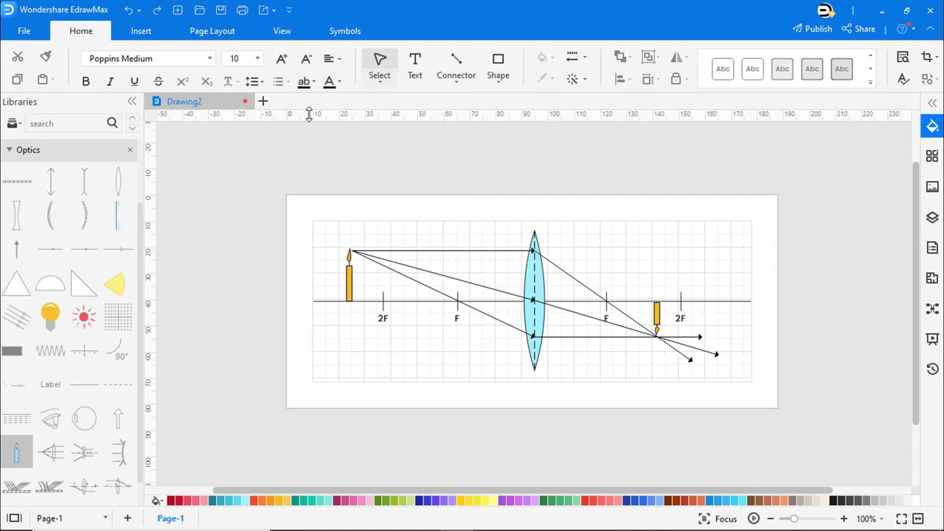
{"action": "left_click", "coordinate": [204, 36]}
Choose white as the Page Layout background colour
{"action": "left_click", "coordinate": [472, 77]}
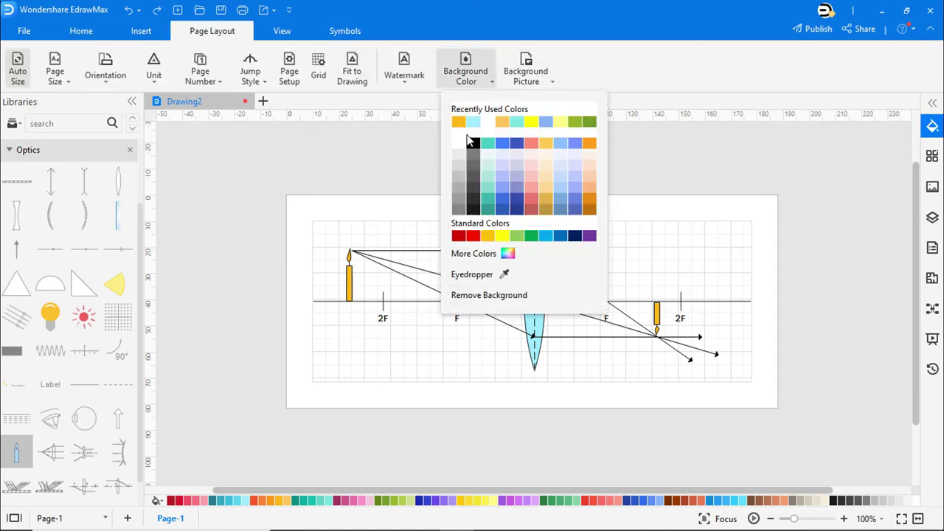